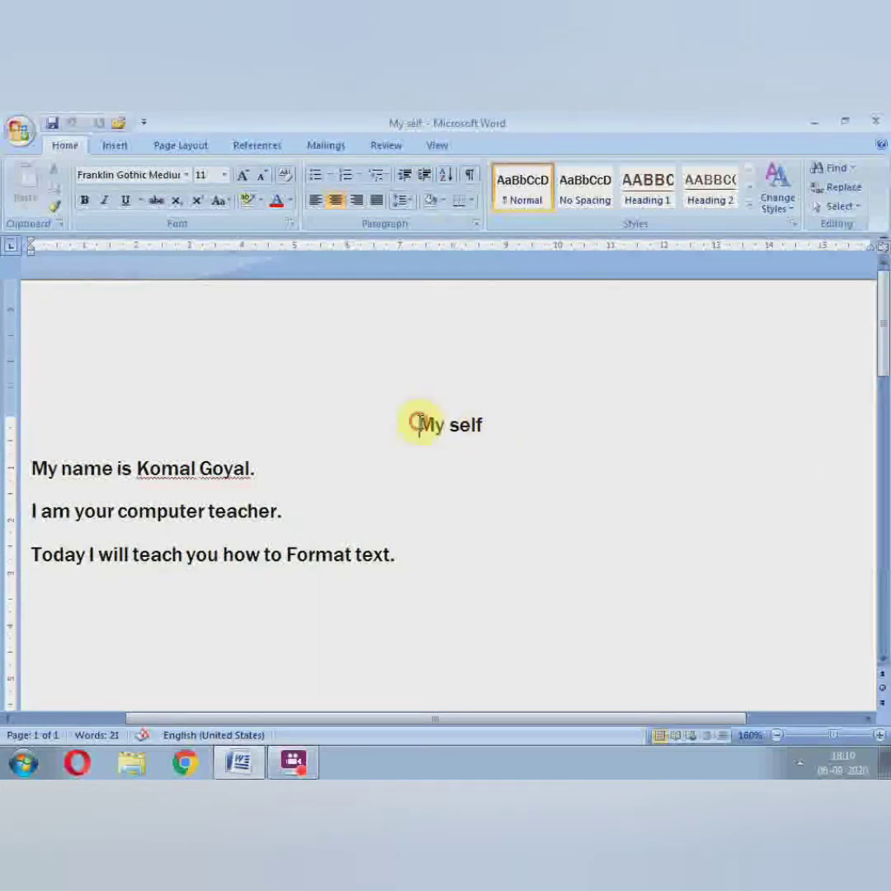
Cycle the My self heading through left, center, right and justify alignment, then select the three sentences.
left_click_drag(420, 423, 484, 413)
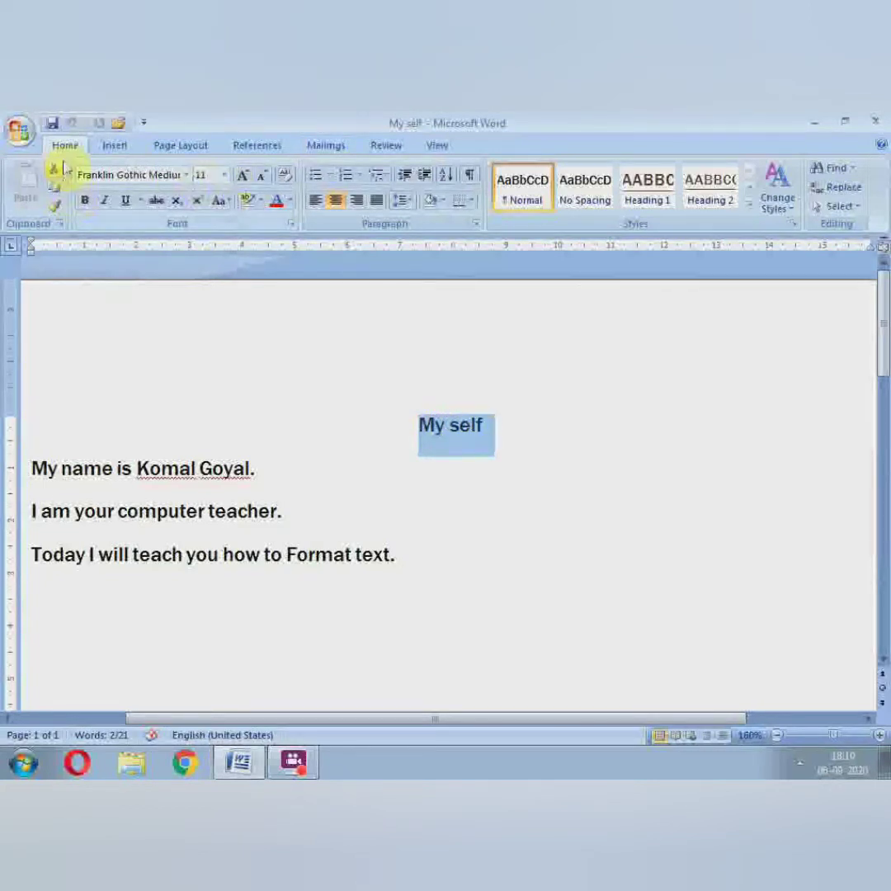
left_click(316, 202)
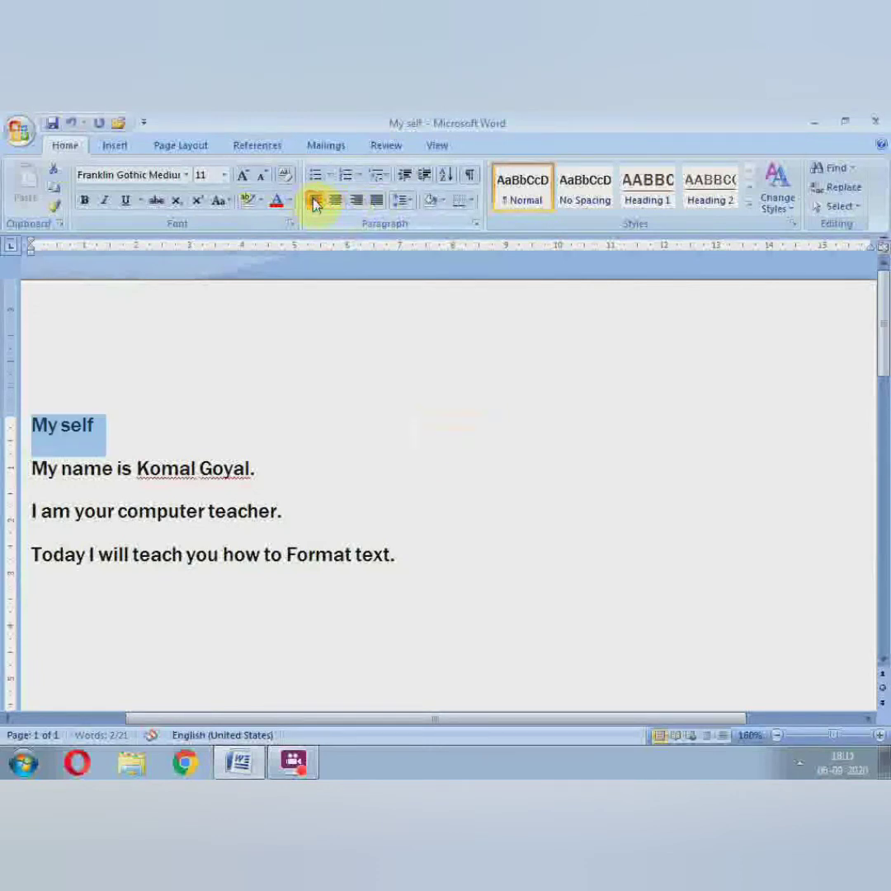
left_click(338, 204)
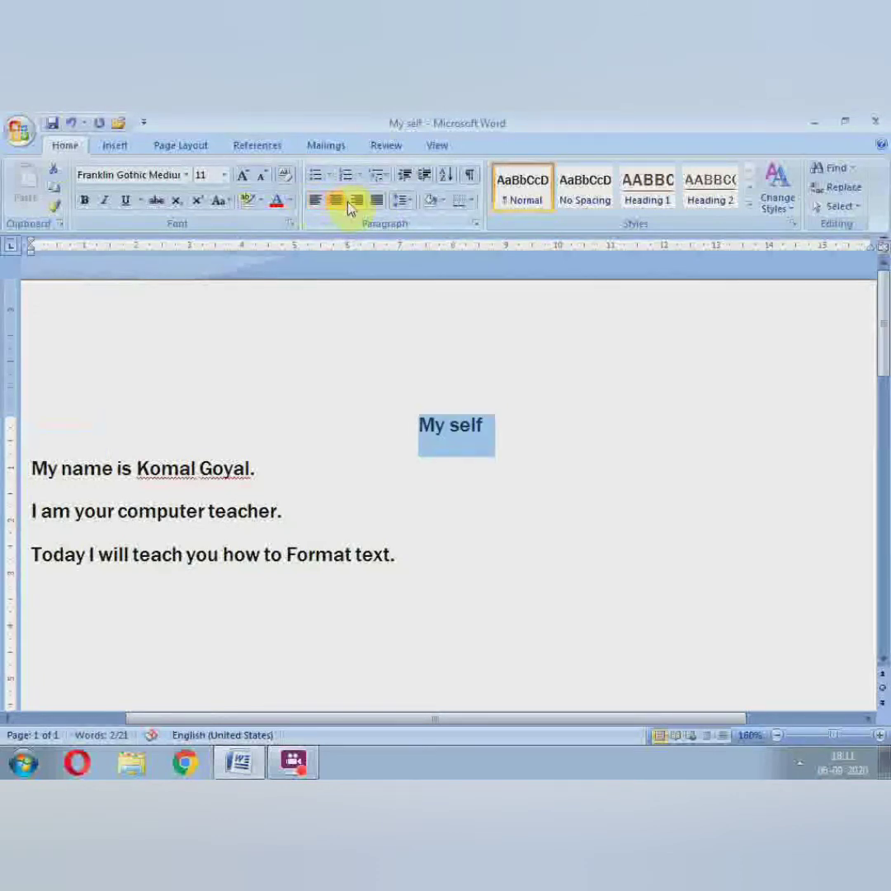
left_click(355, 202)
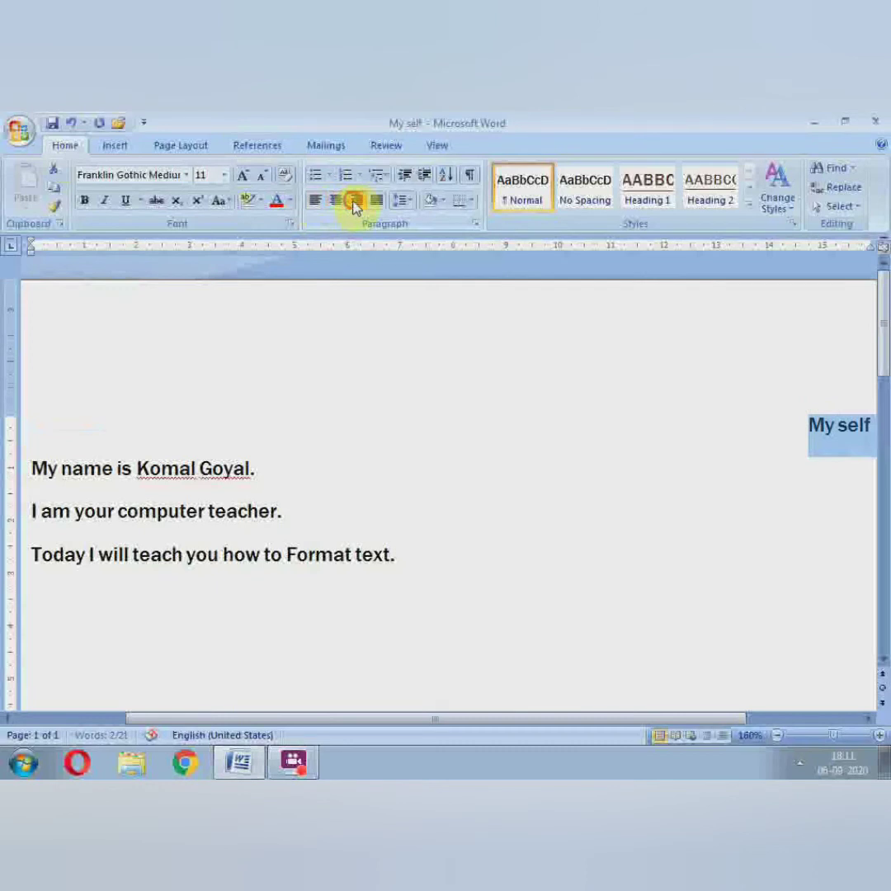
left_click(376, 201)
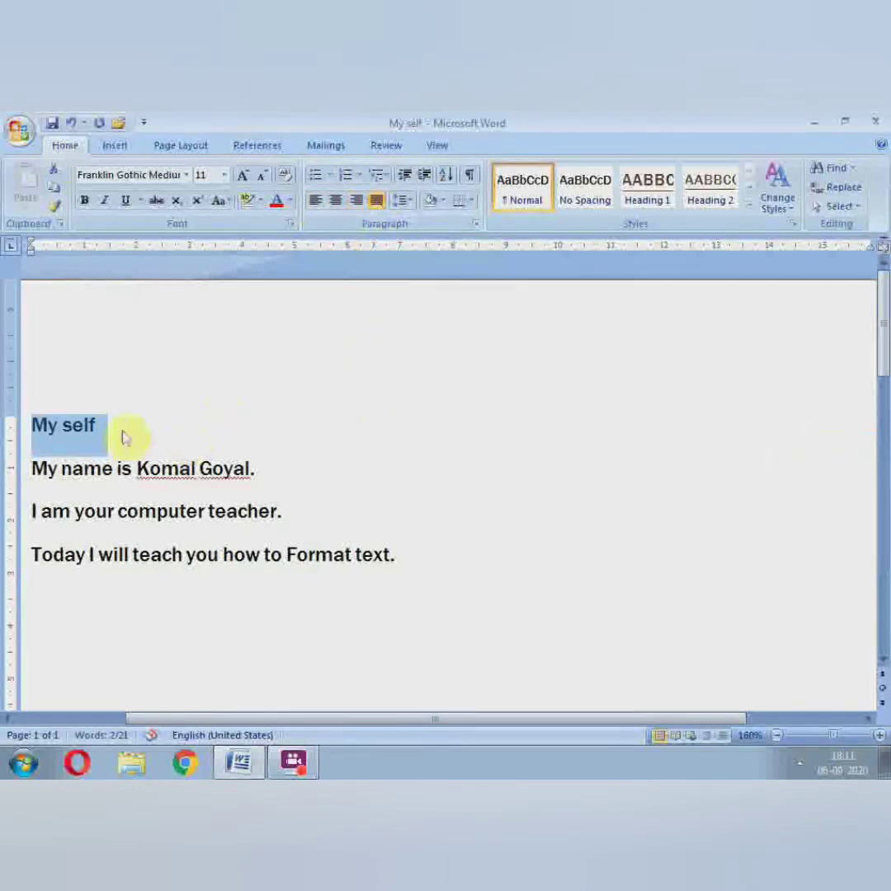
left_click_drag(33, 469, 404, 554)
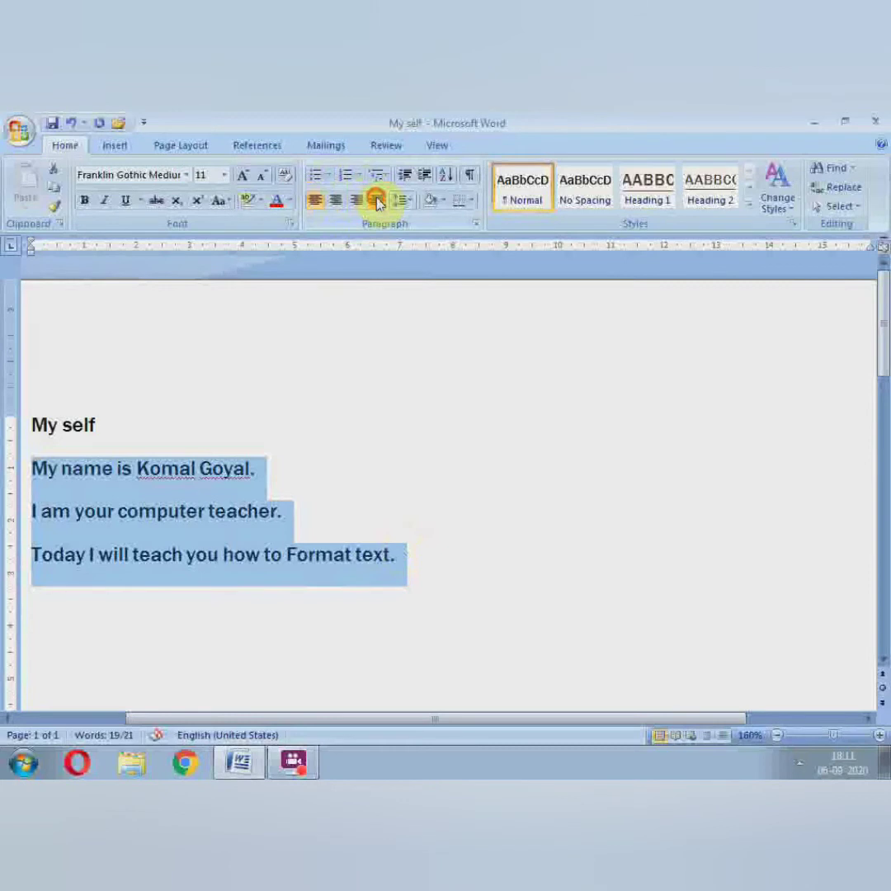
Apply Justify alignment to the three selected body sentences.
left_click(376, 201)
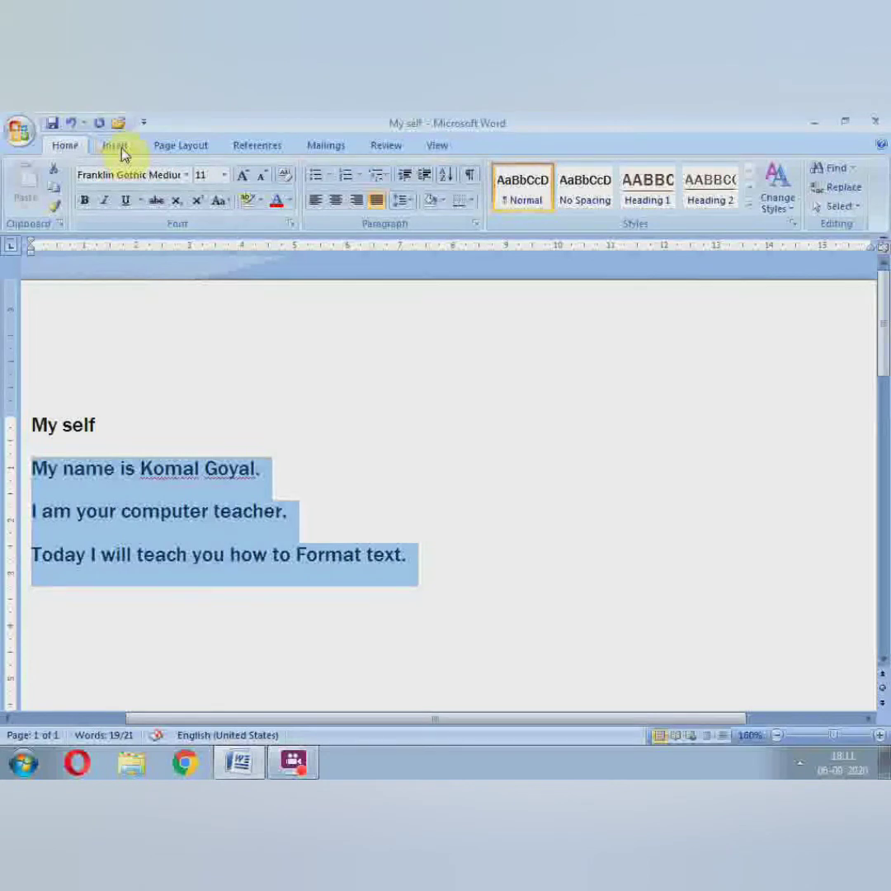
Deselect the body text and open the WordArt style gallery on the Insert tab.
key("Up")
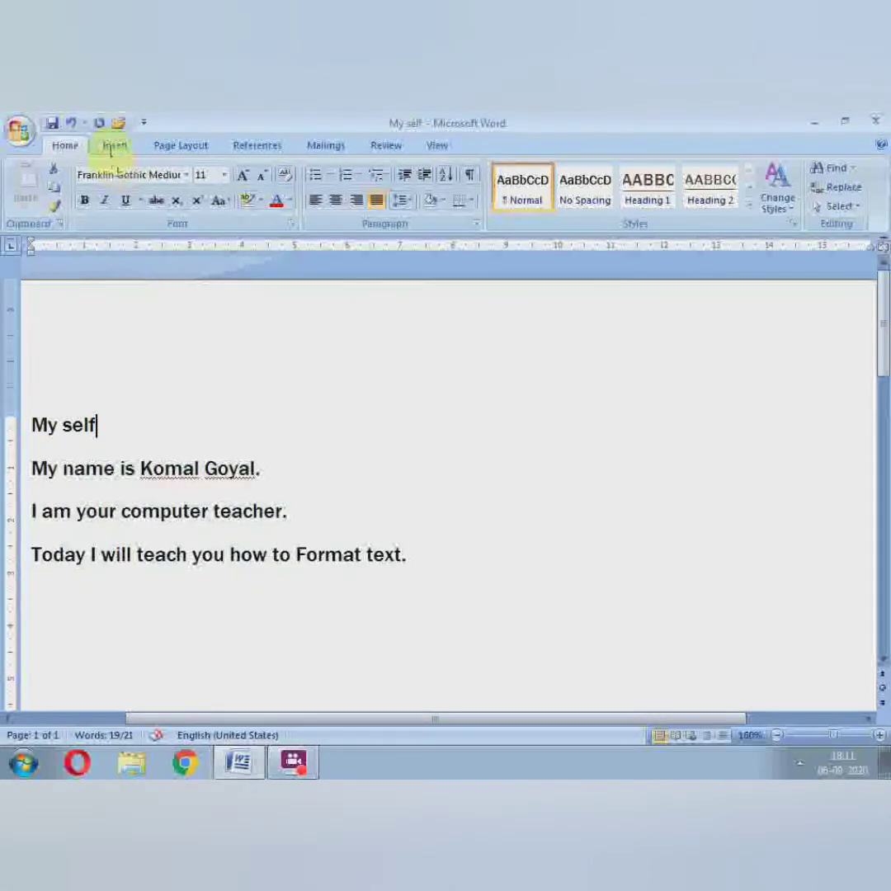
left_click(115, 146)
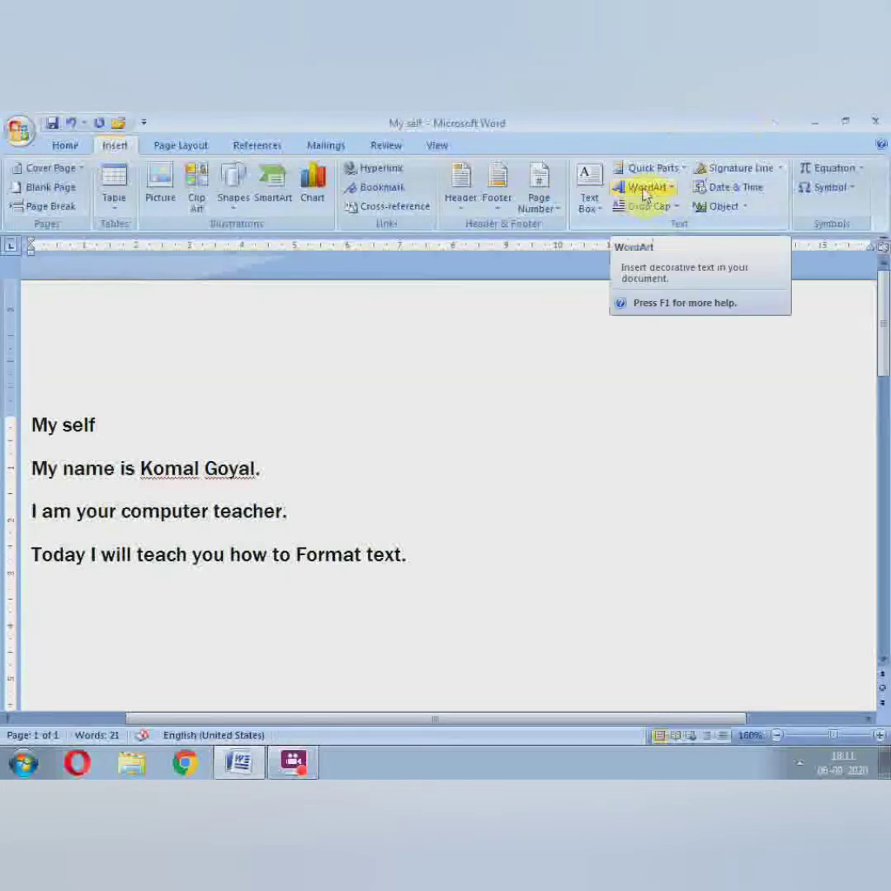
left_click(645, 189)
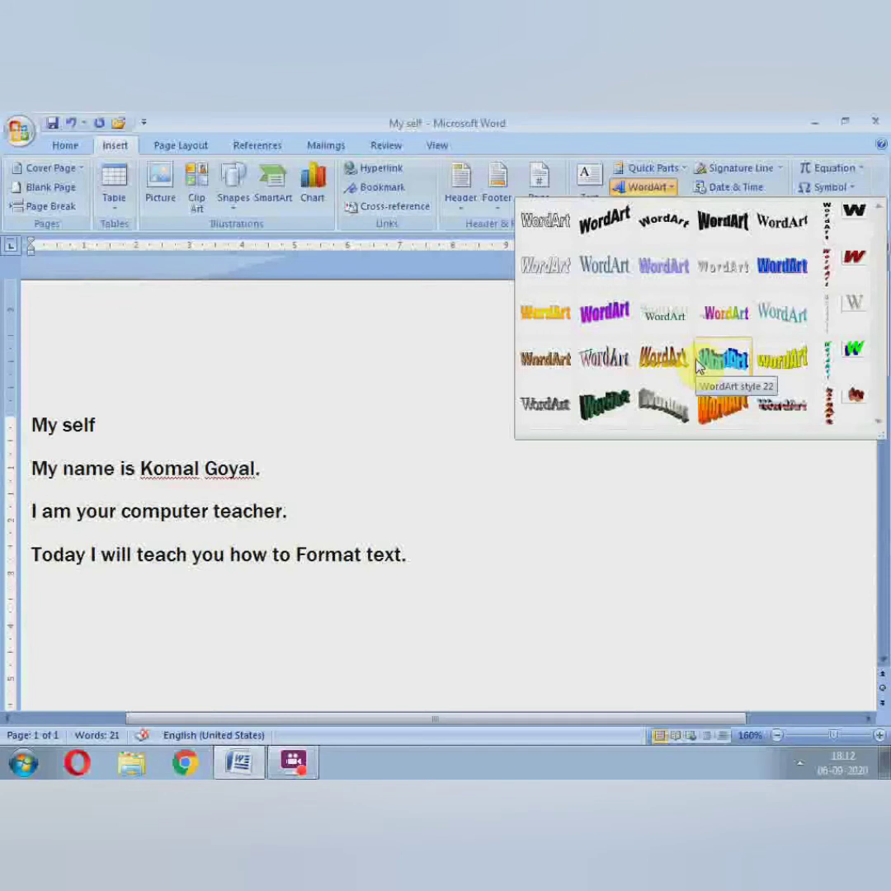
Insert a WordArt reading 'My self' in bold AngsanaUPC beside the heading.
left_click(783, 312)
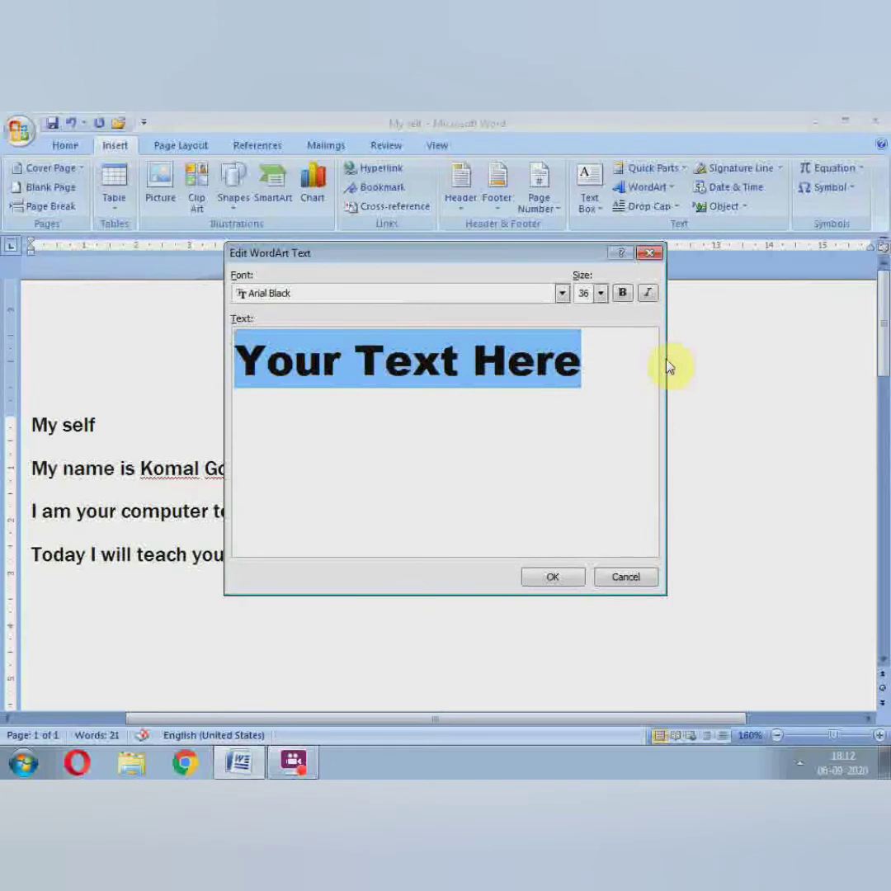
type("M")
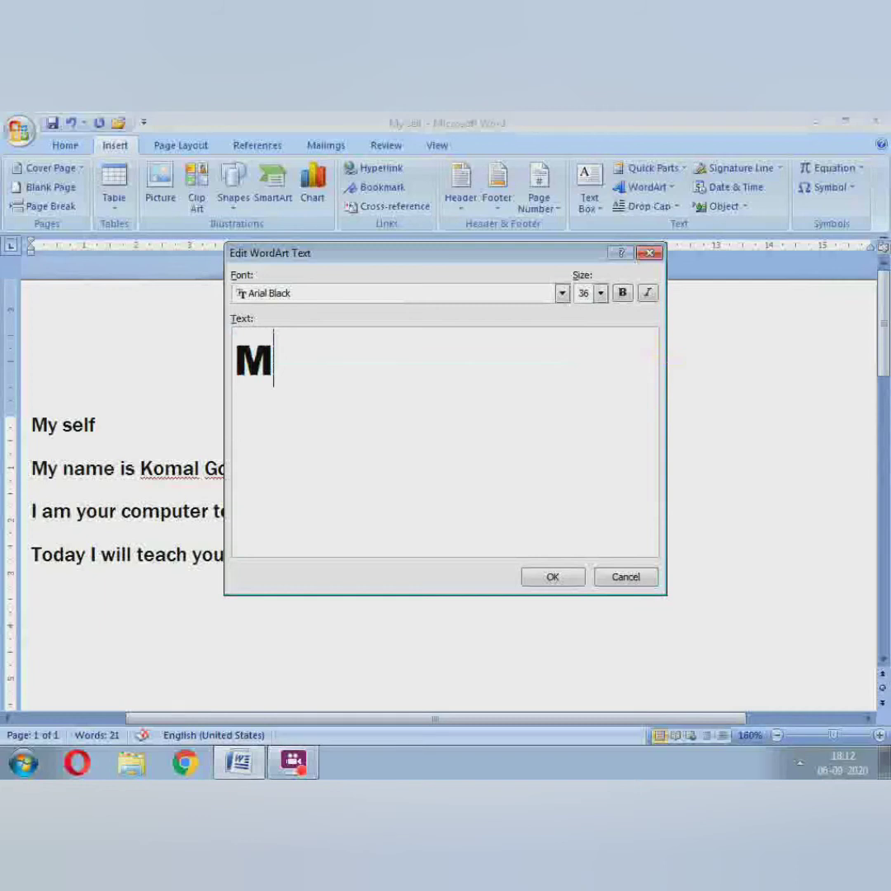
type("y self")
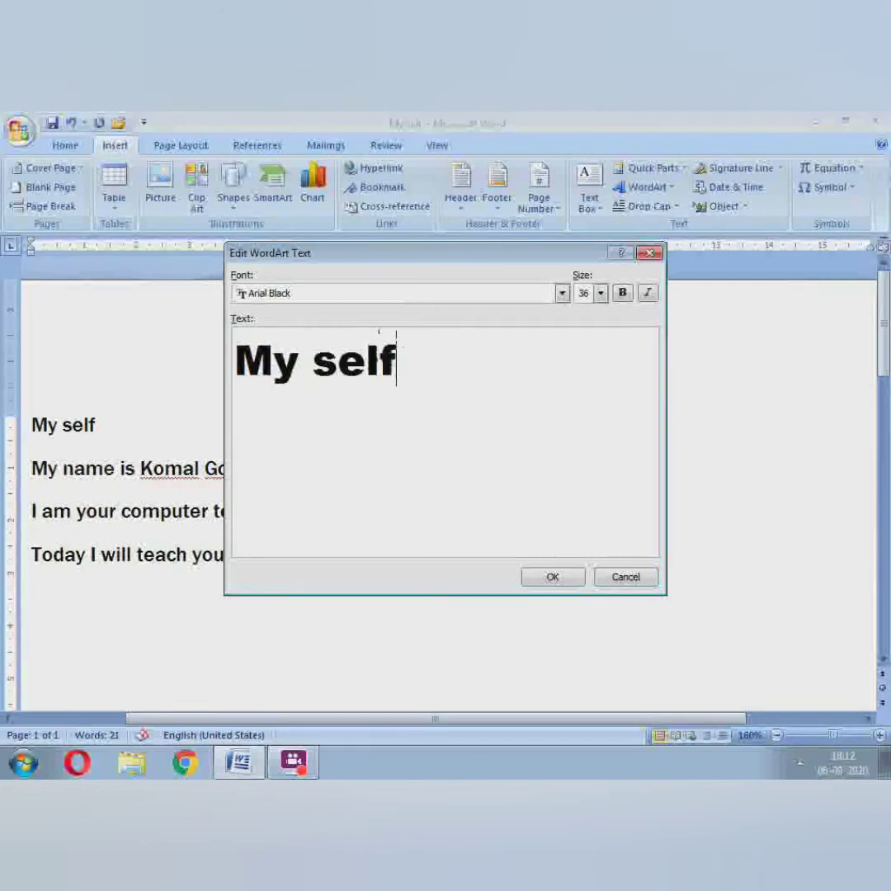
left_click(561, 293)
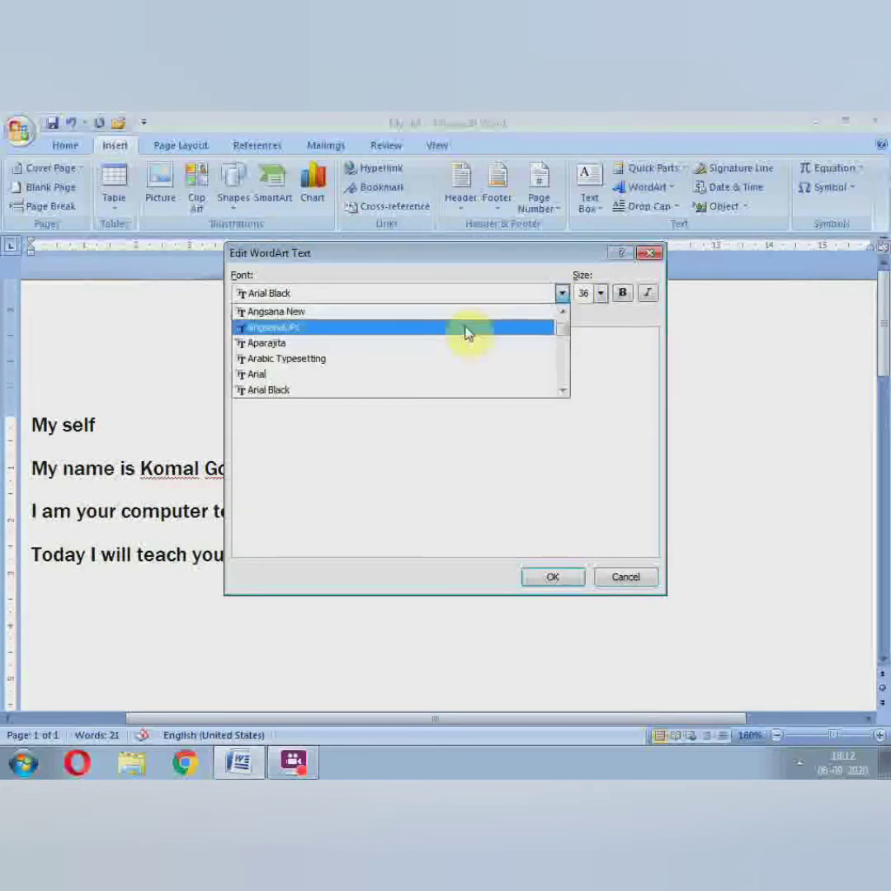
left_click(467, 327)
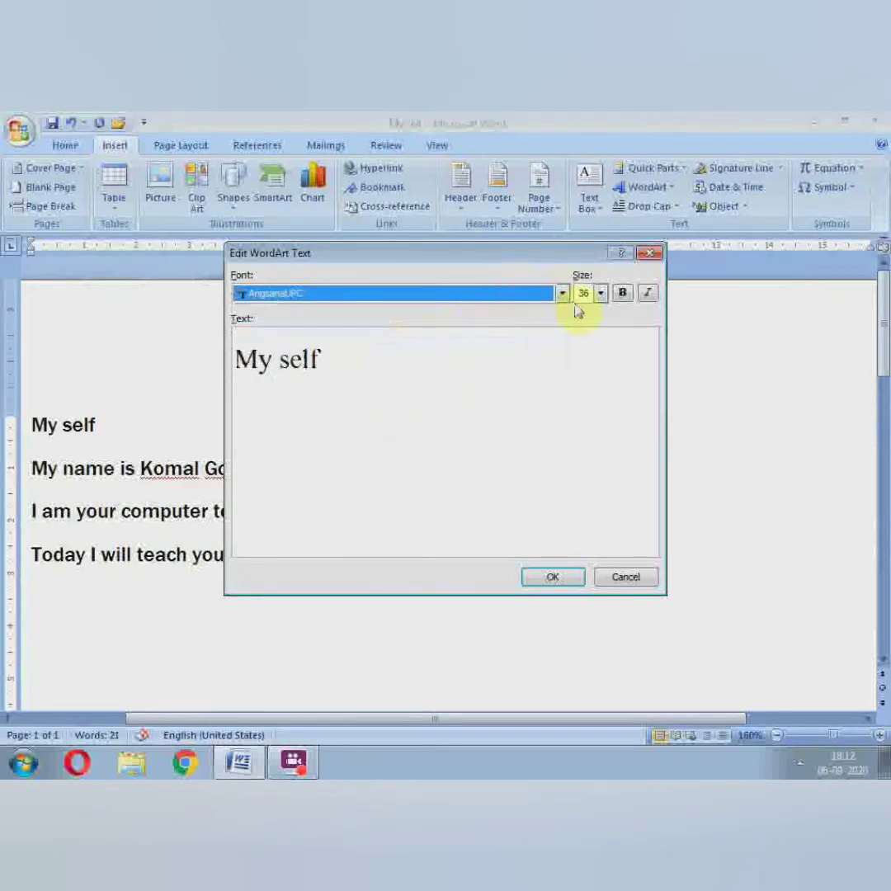
left_click(622, 293)
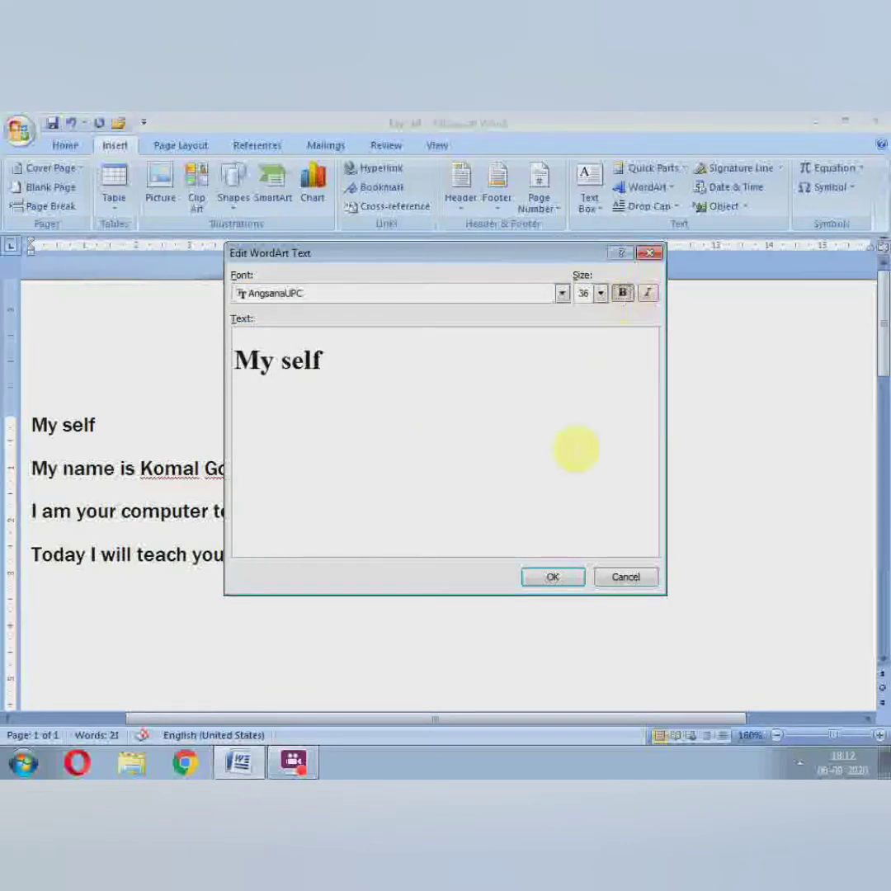
left_click(560, 581)
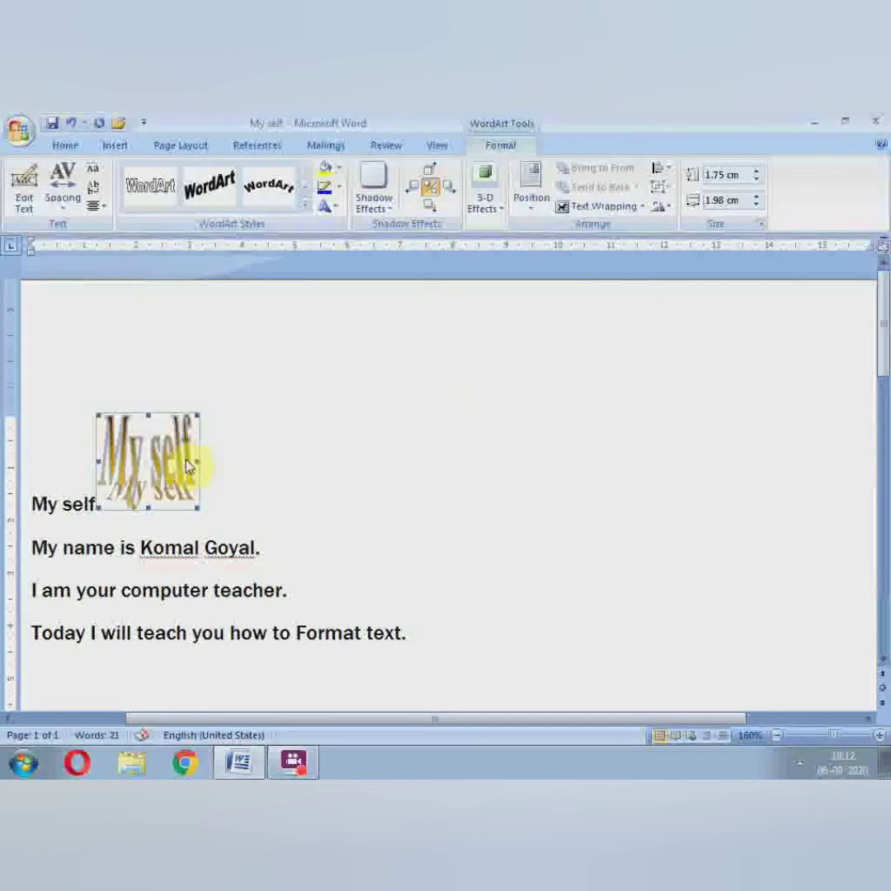
Delete the selected My self WordArt object.
key("Delete")
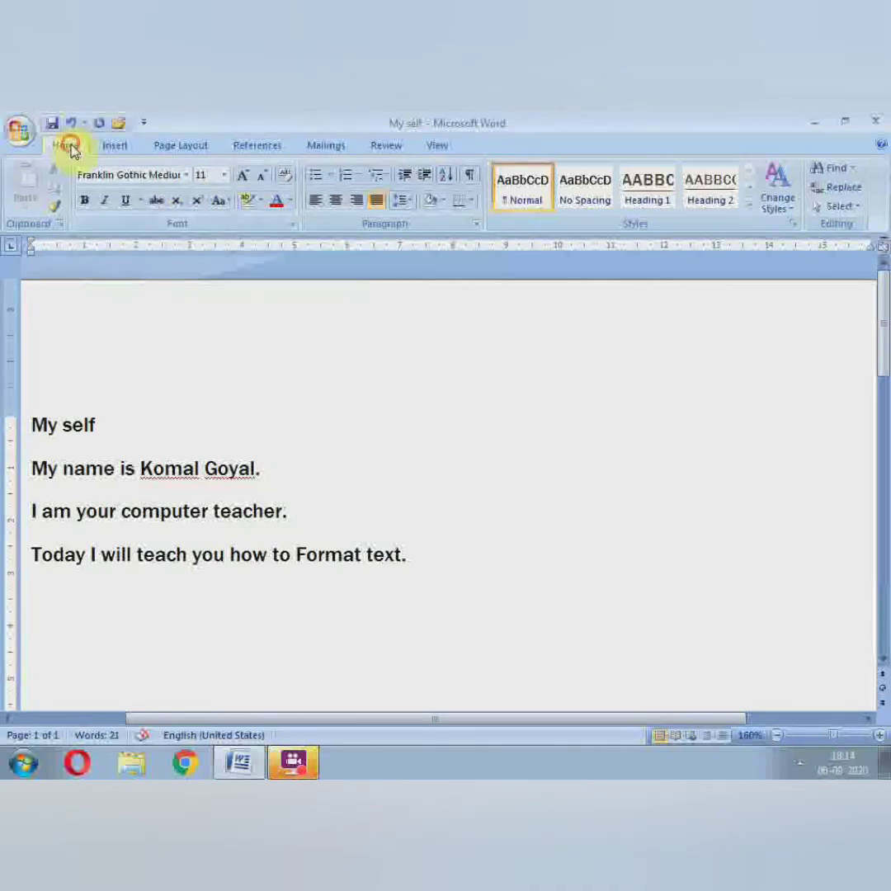
Give the My self line a diamond bullet and place the cursor at its end.
left_click(329, 176)
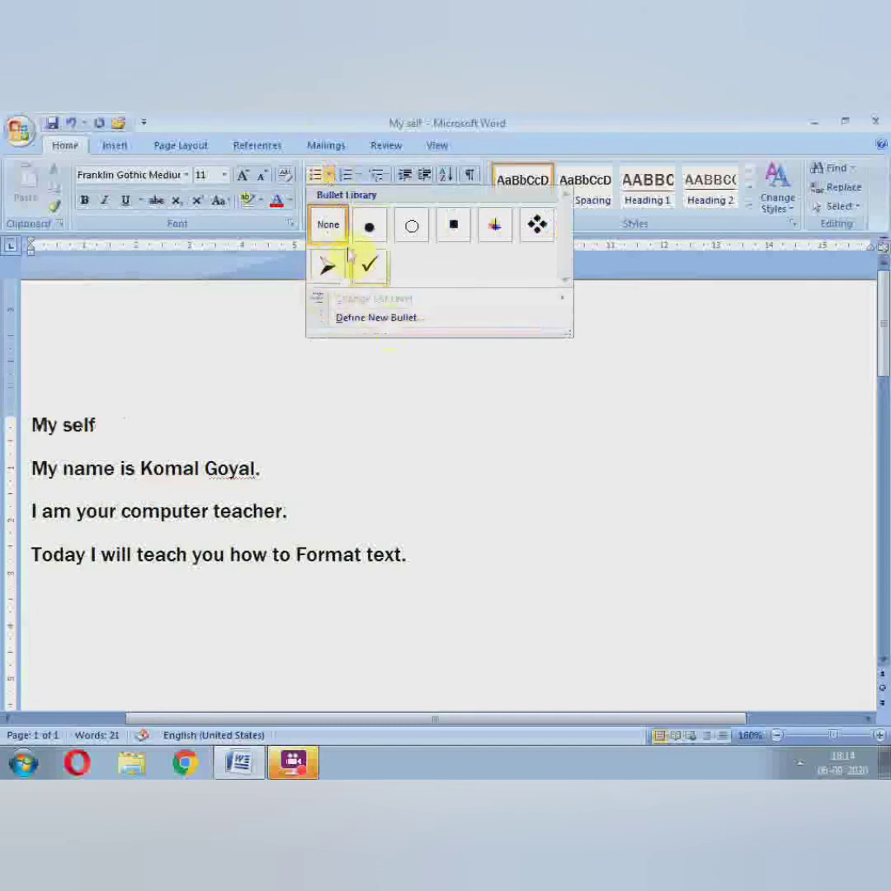
left_click(536, 228)
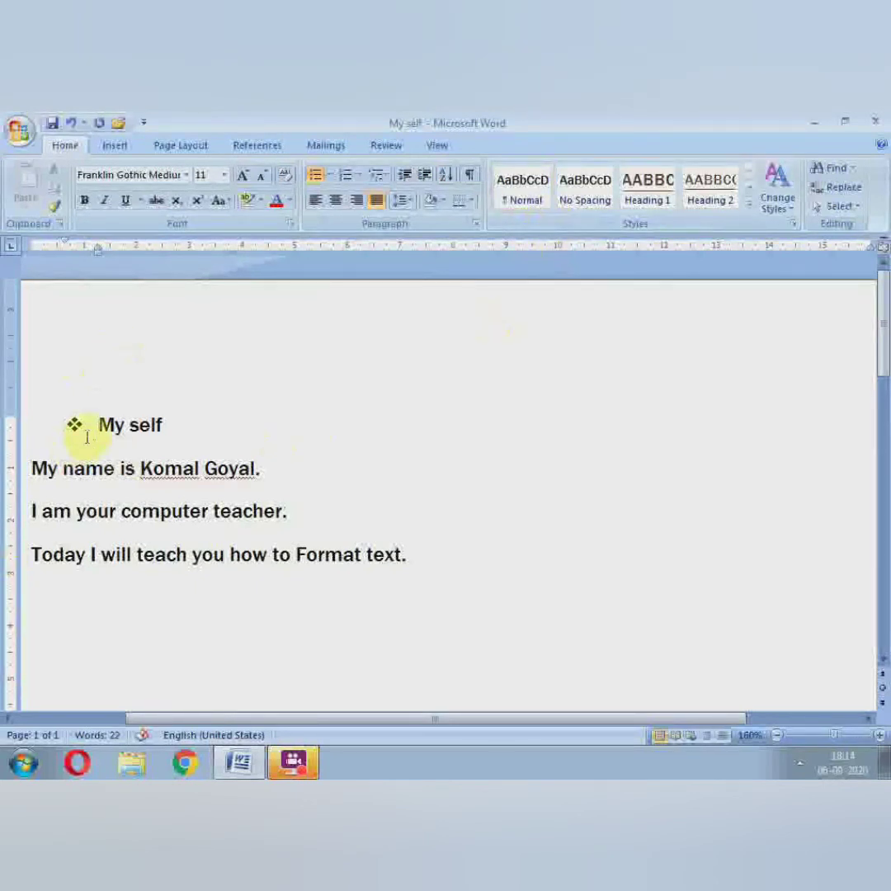
left_click(165, 425)
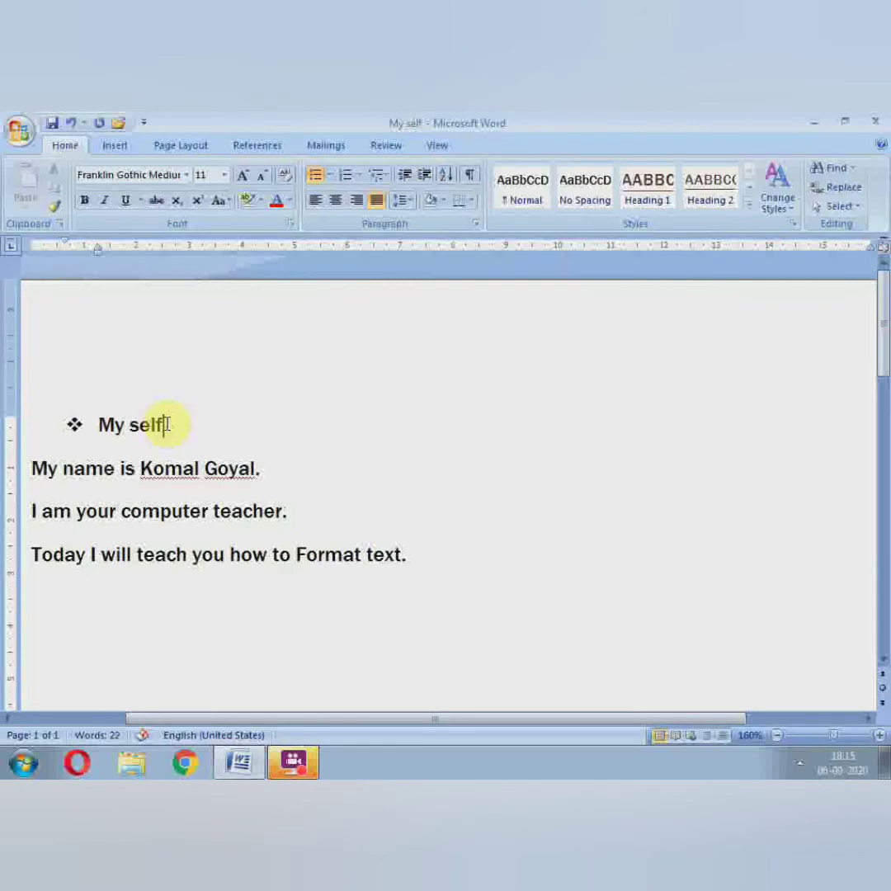
Add bullet items Gfgh, Jhjhi, hjhjkh, Uhuhjk, Jhjkhk and jhkjhk, then end the list.
key("Return")
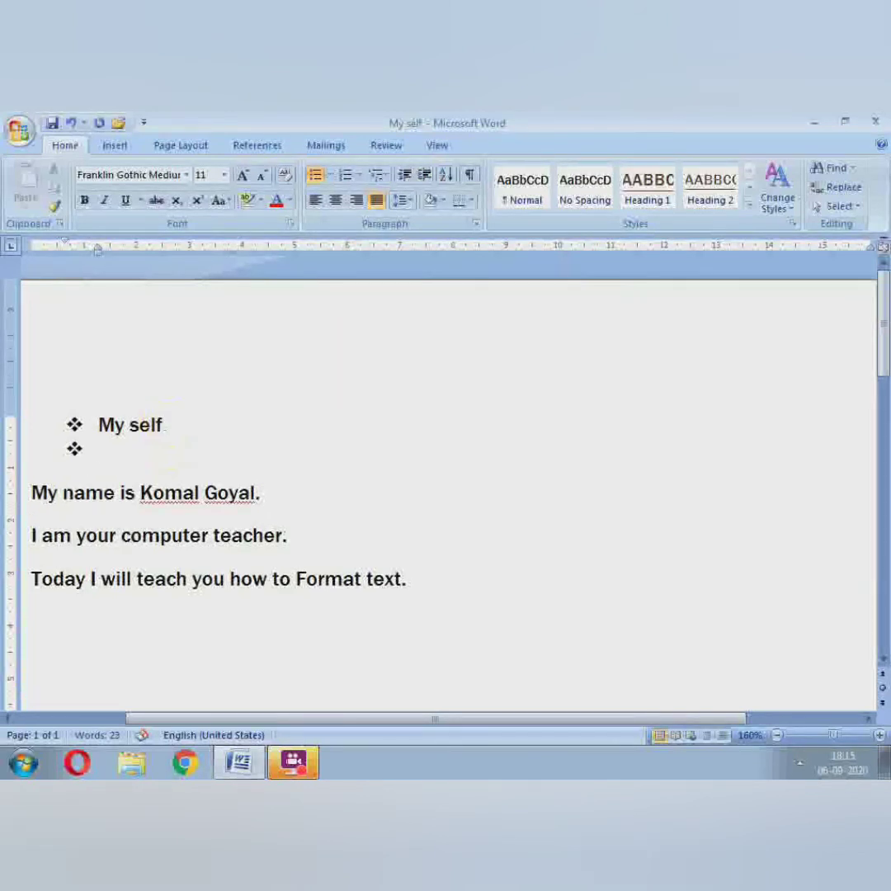
type("Gfgh")
key("Return")
type("Jhjhi")
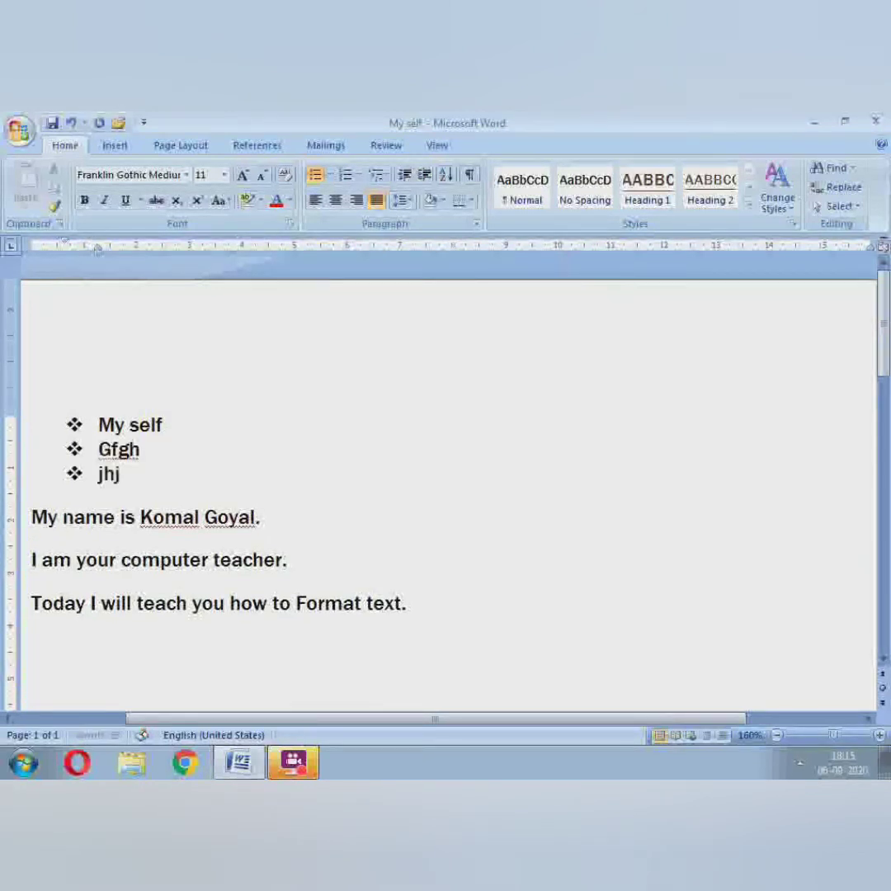
key("Return")
type("hjhjkh")
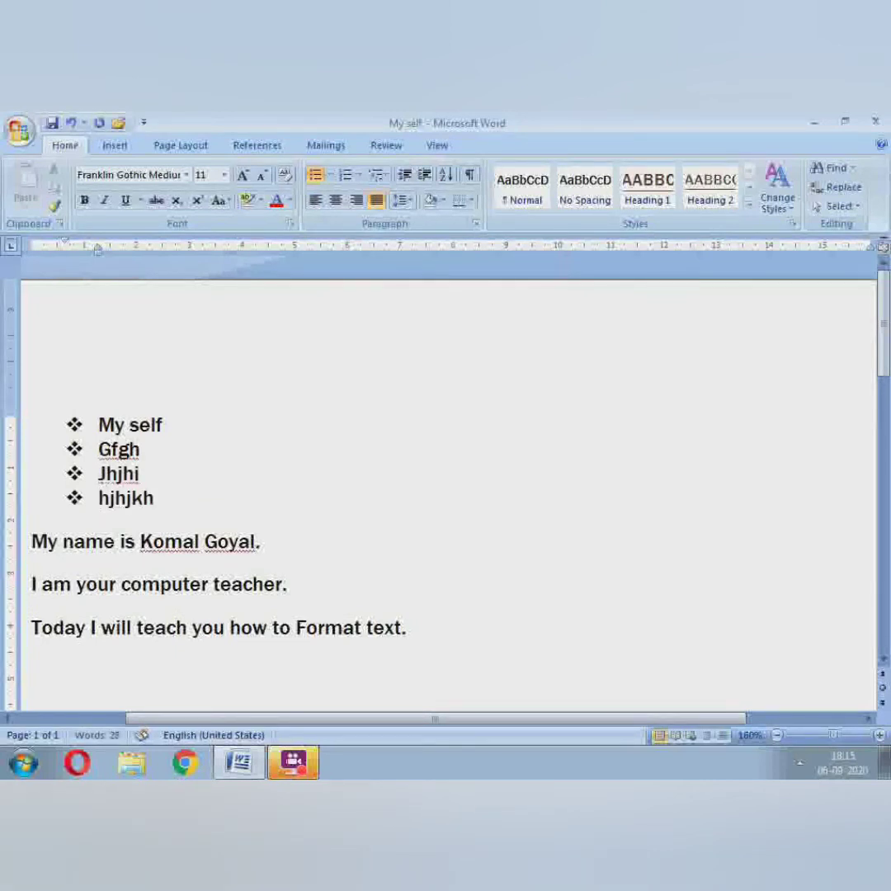
key("Return")
type("Uhuhjk")
key("Return")
type("Jhjkhk")
key("Return")
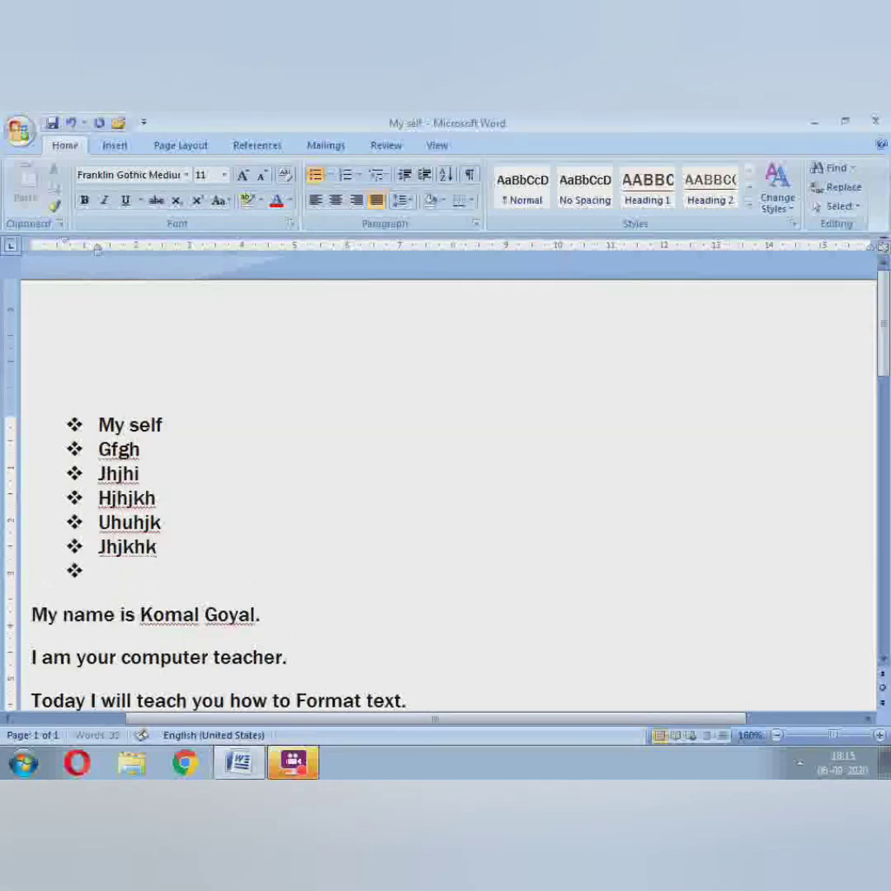
type("jhkjhk")
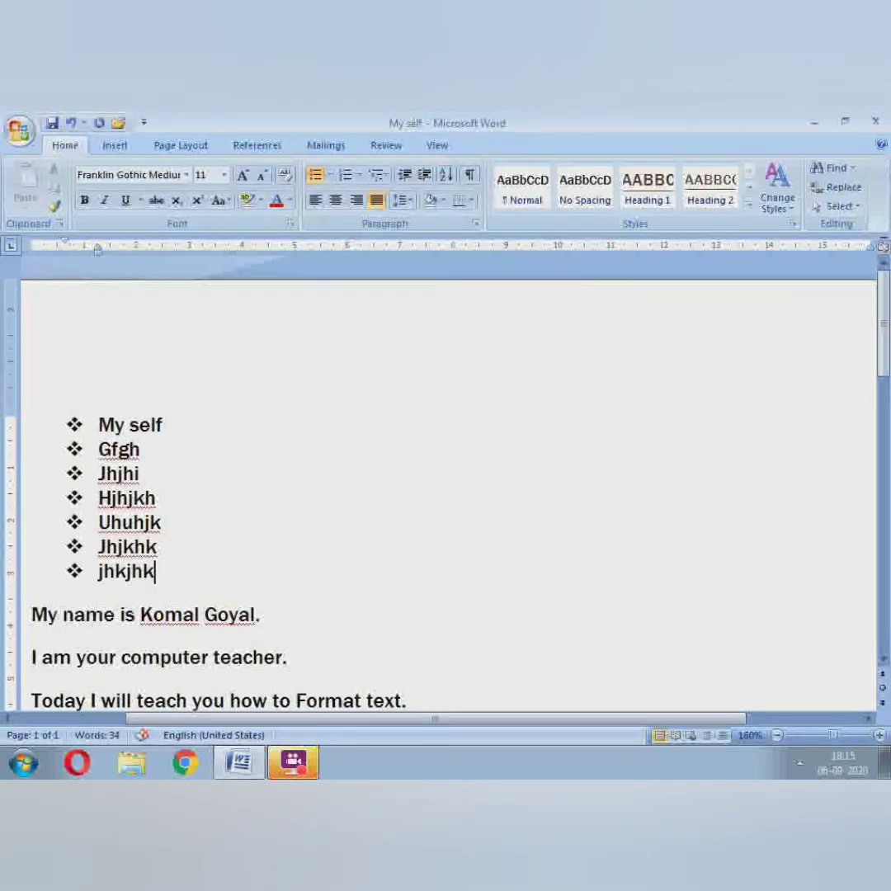
key("Return")
key("Return")
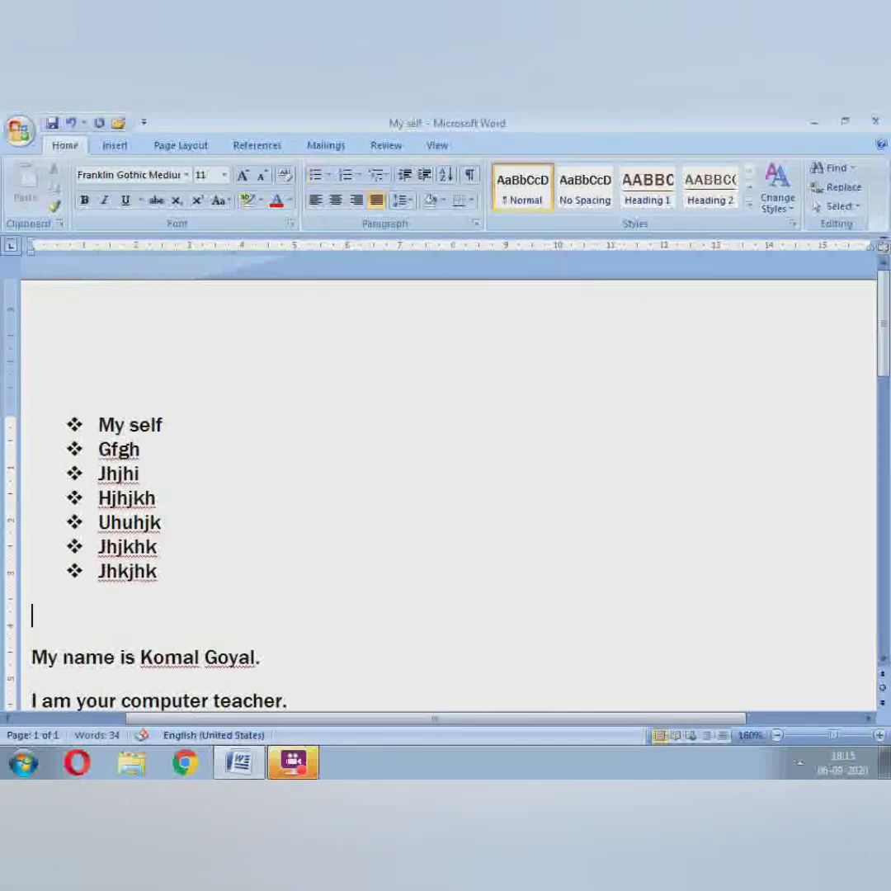
Type two plain lines, 'gugyhjg' and 'jhjkih', below the list.
type("gugyhjg")
key("Return")
type("jhjkih")
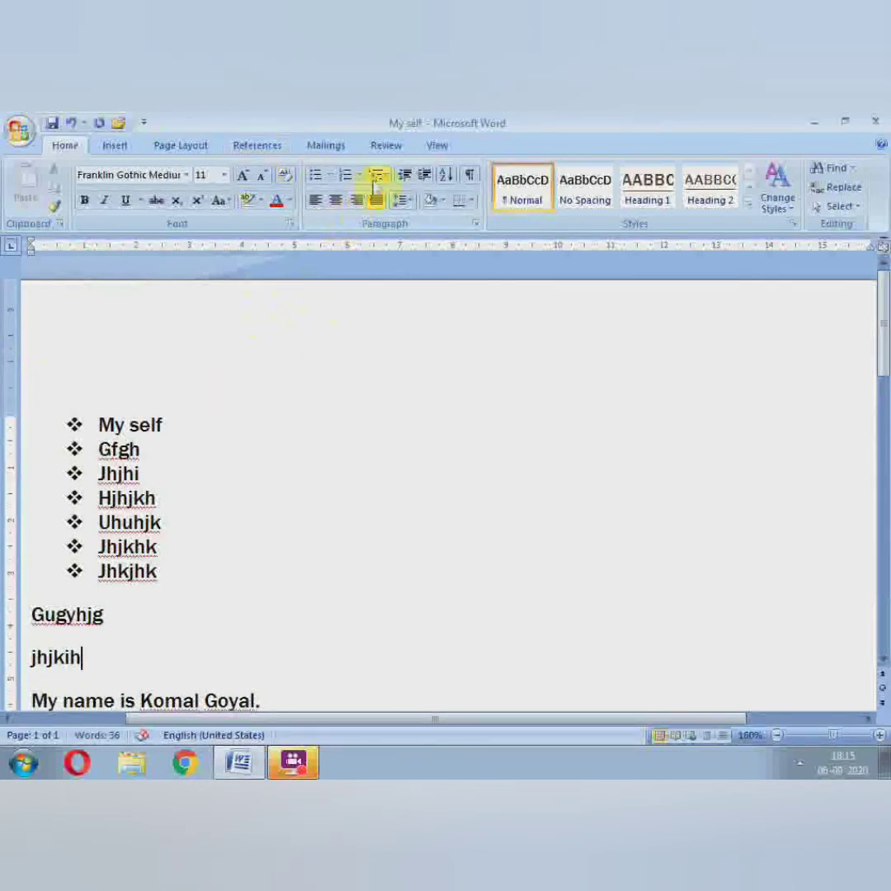
Bring up the Numbering Library of numbering formats.
left_click(359, 175)
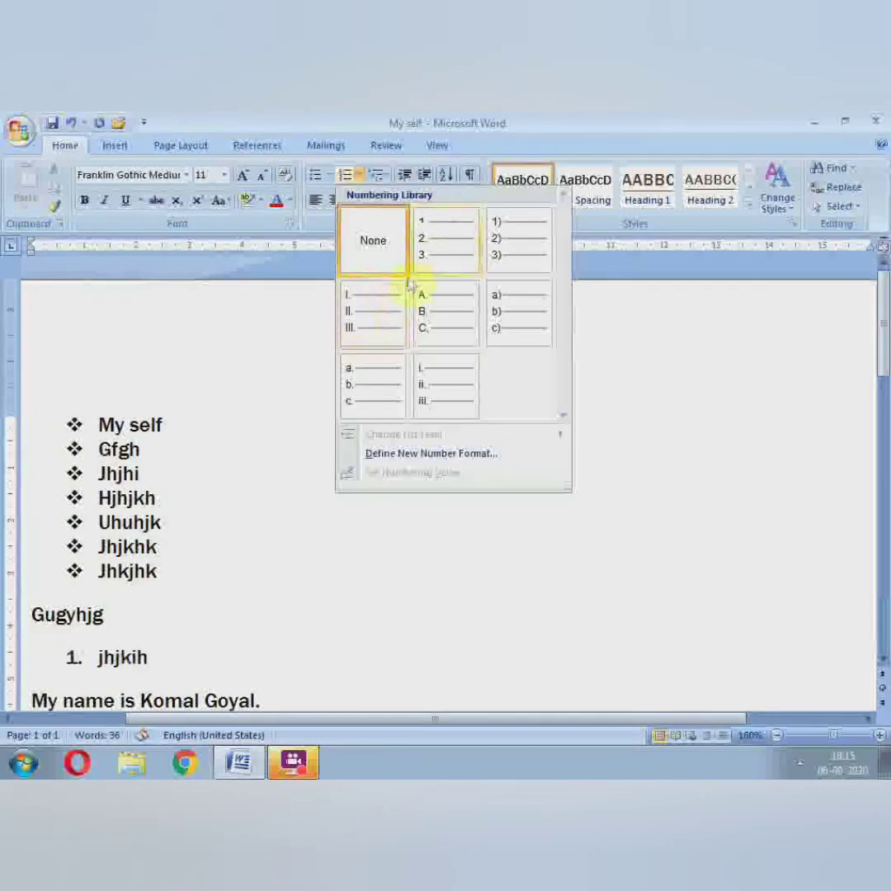
left_click(359, 177)
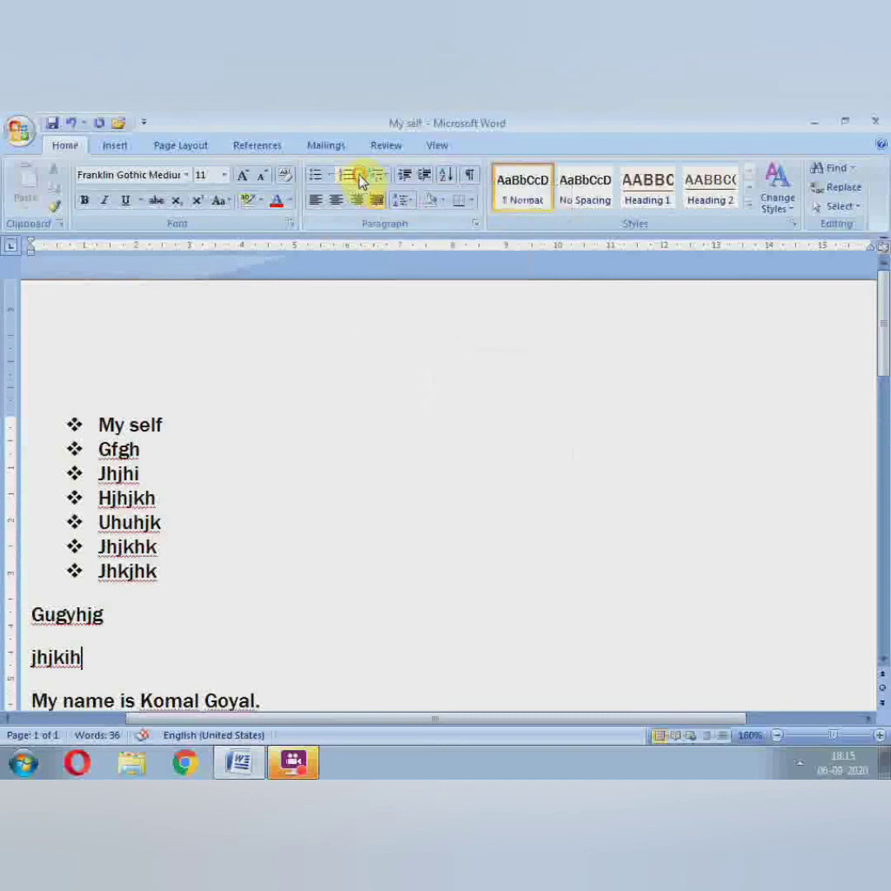
left_click(361, 177)
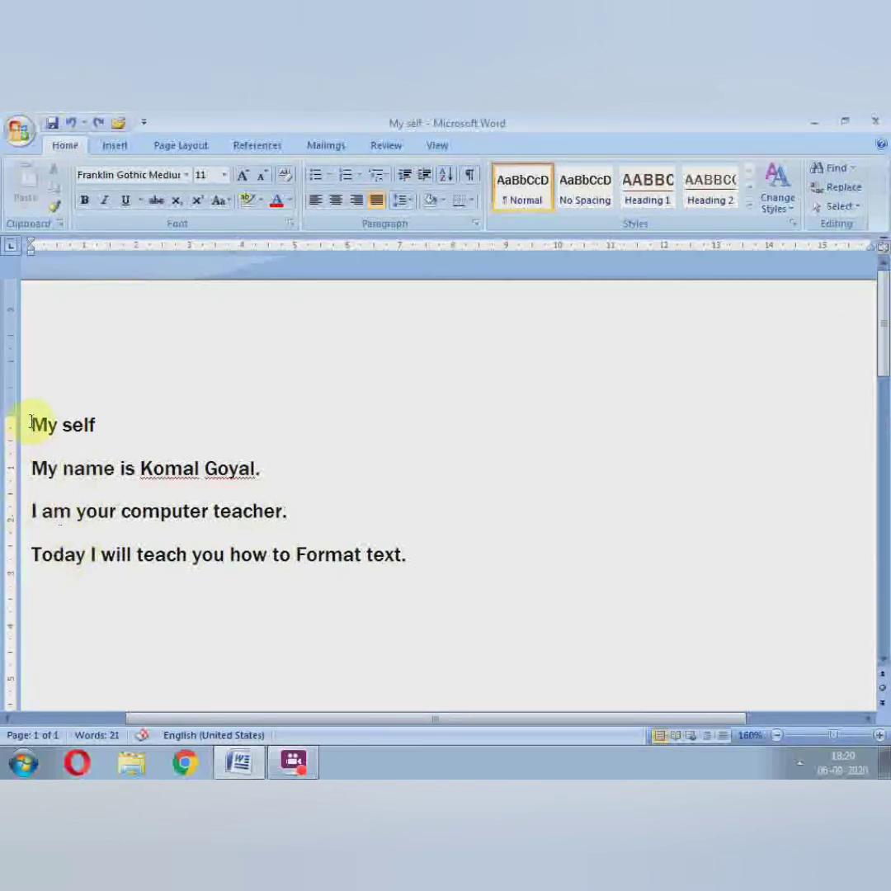
Select the heading and three sentences and, after trying 1.0 and 1.15, set 2.5 line spacing.
left_click_drag(34, 424, 275, 585)
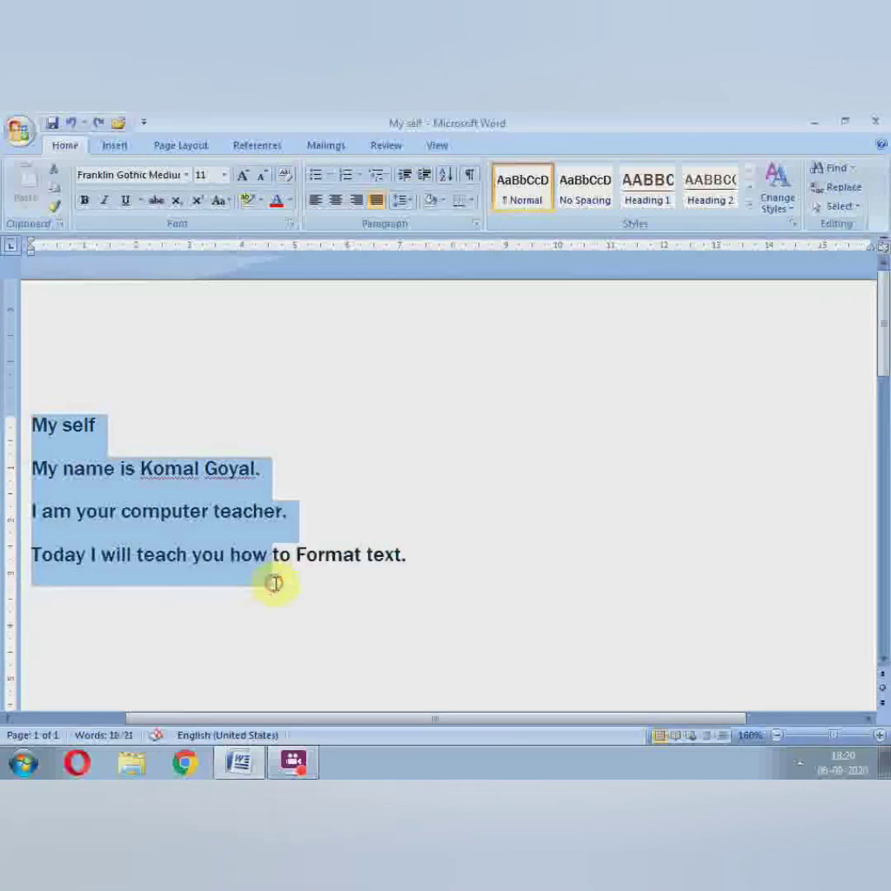
left_click(24, 424)
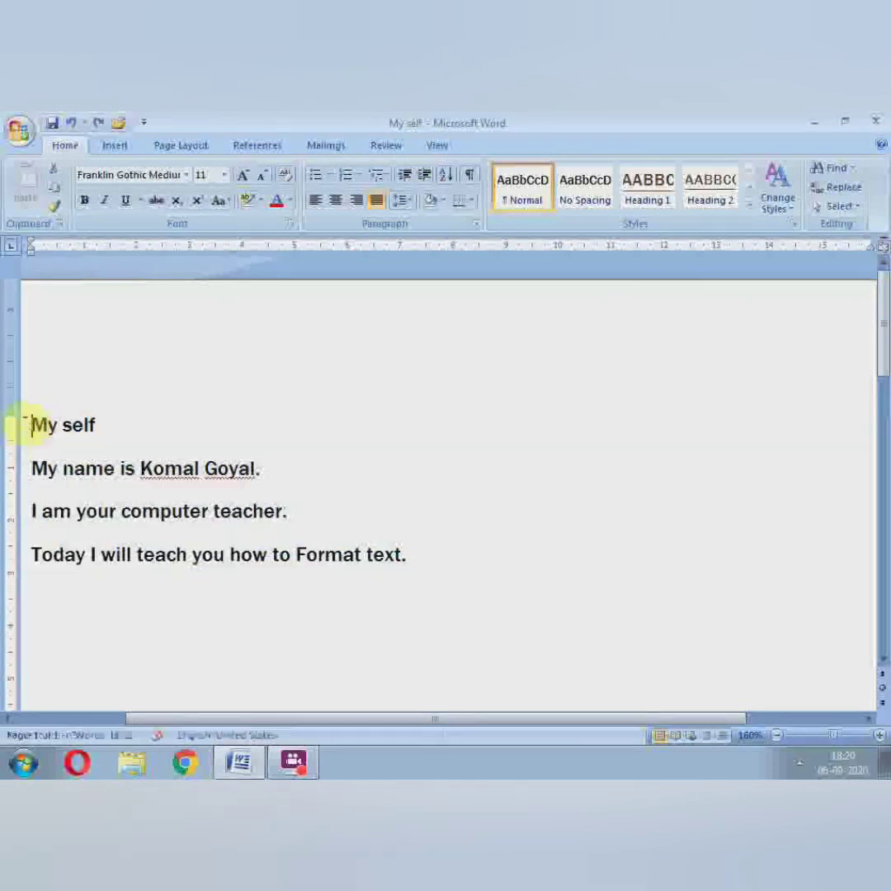
left_click_drag(24, 419, 471, 568)
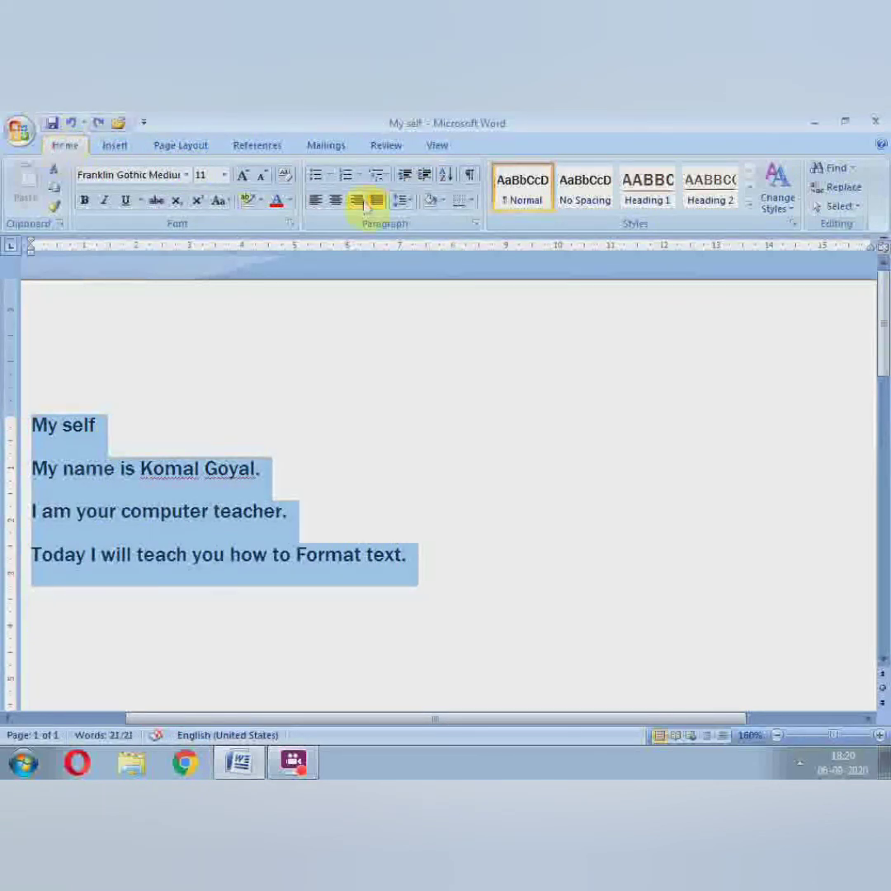
left_click(413, 205)
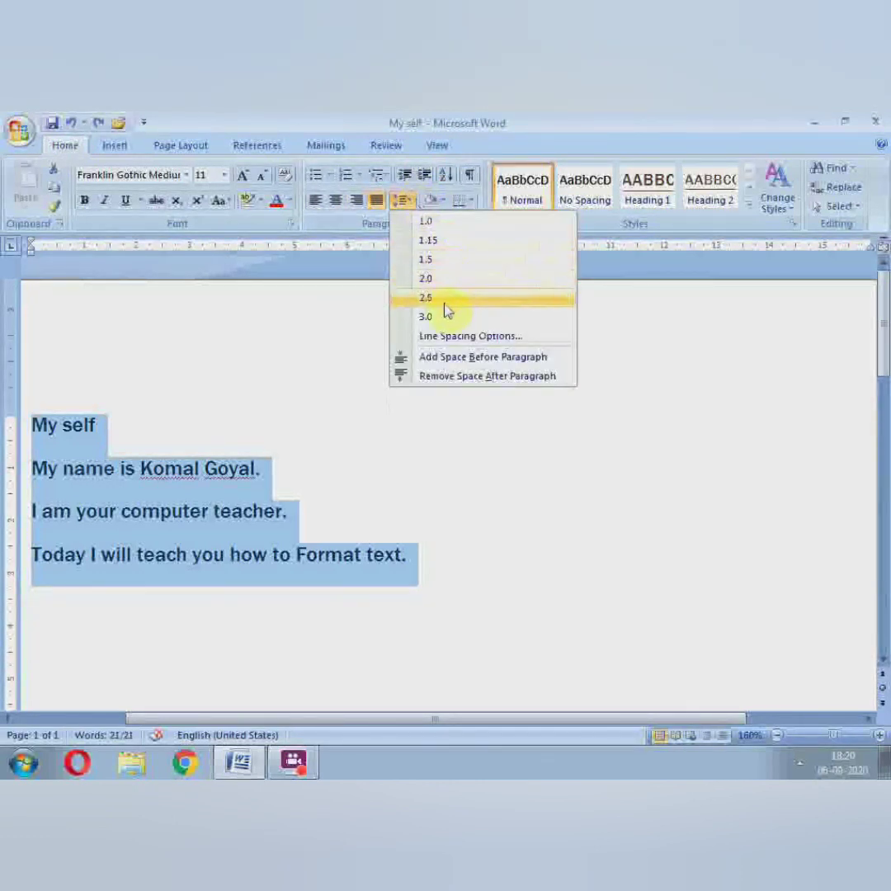
left_click(445, 222)
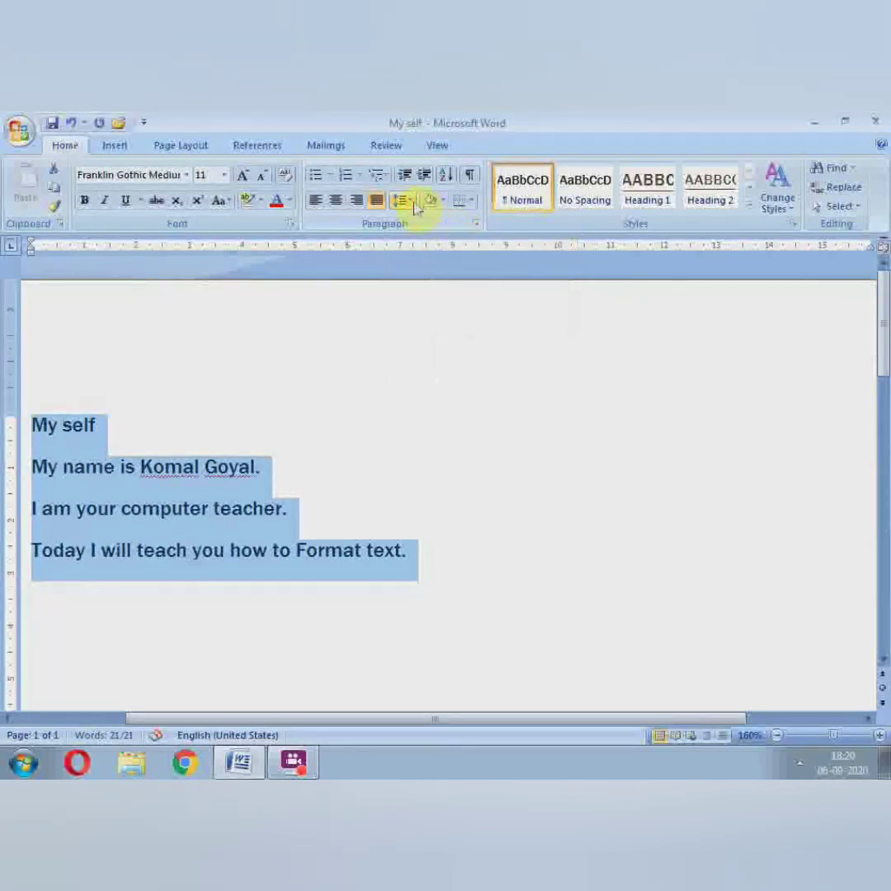
left_click(416, 209)
left_click(424, 241)
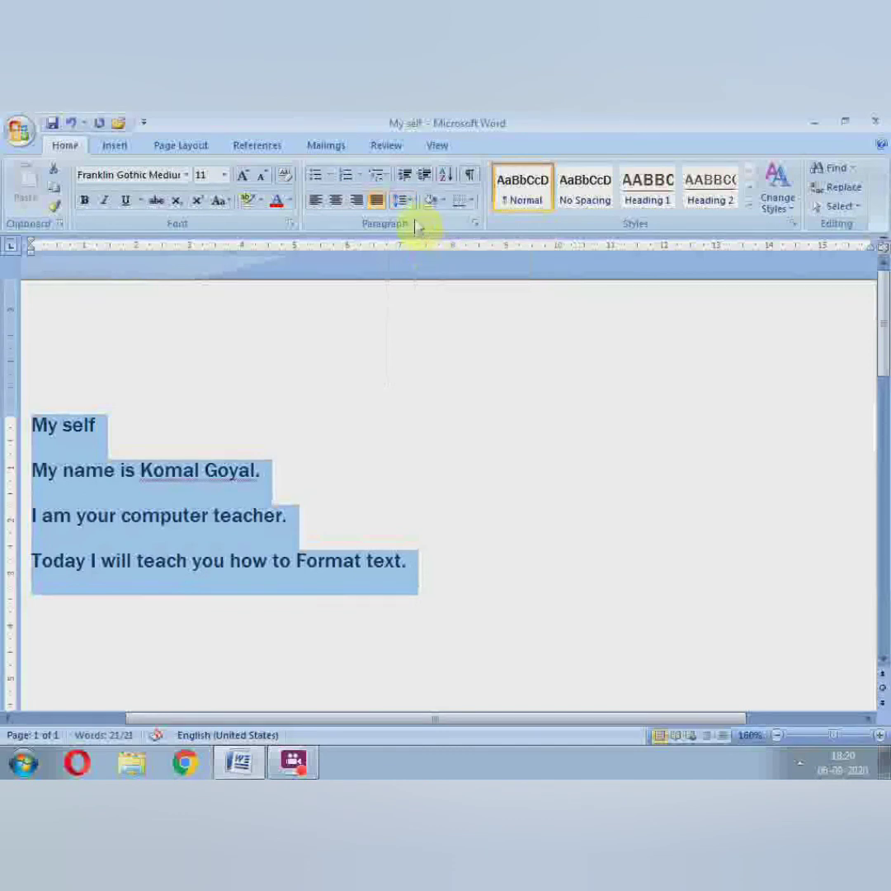
left_click(415, 210)
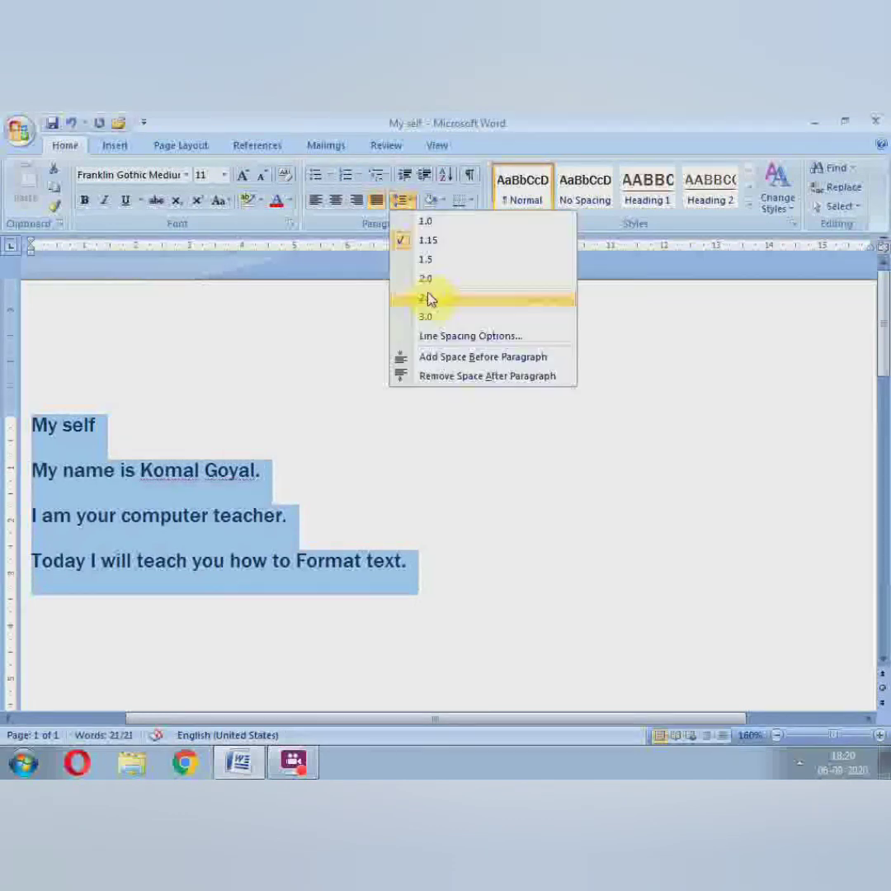
left_click(430, 299)
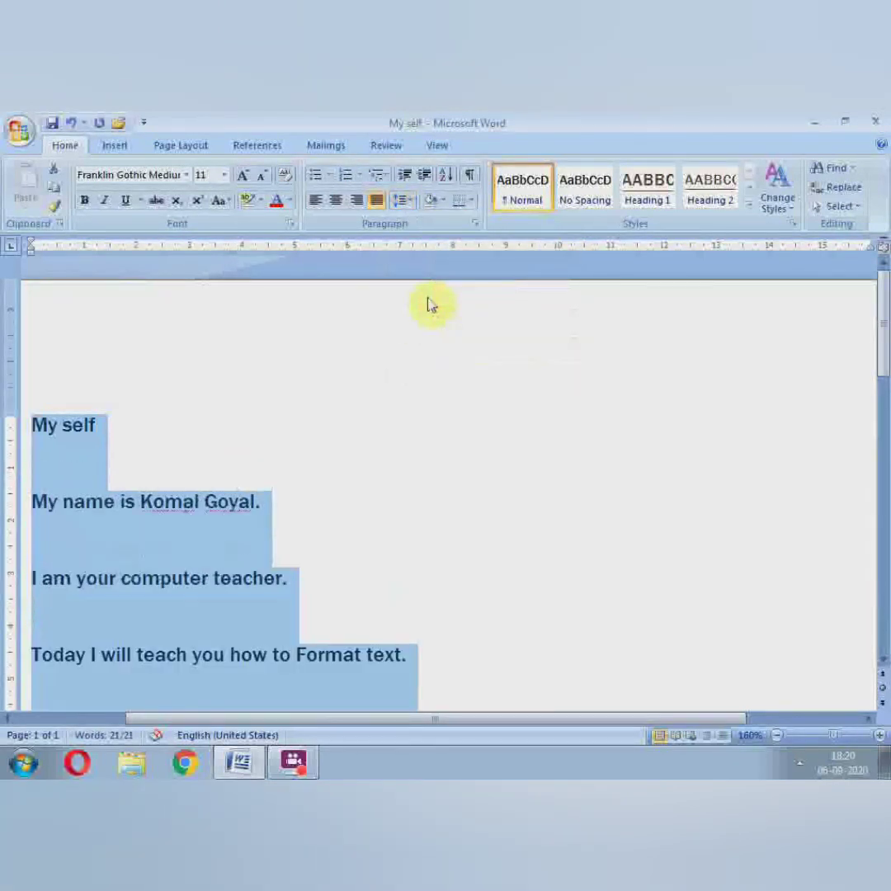
left_click(429, 305)
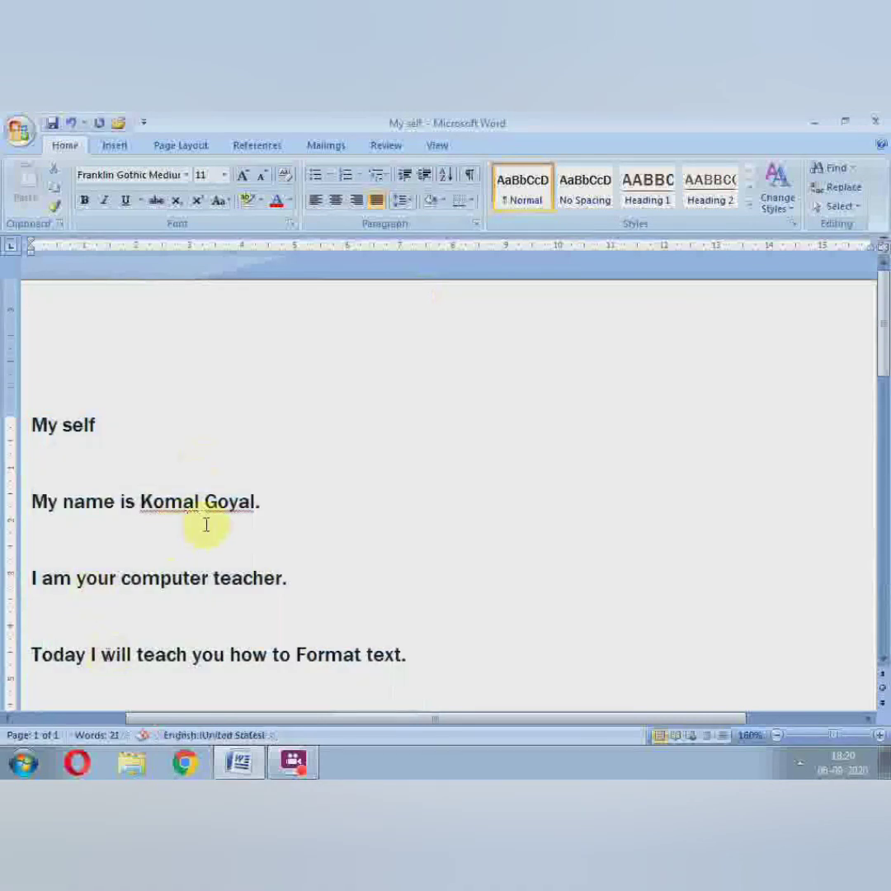